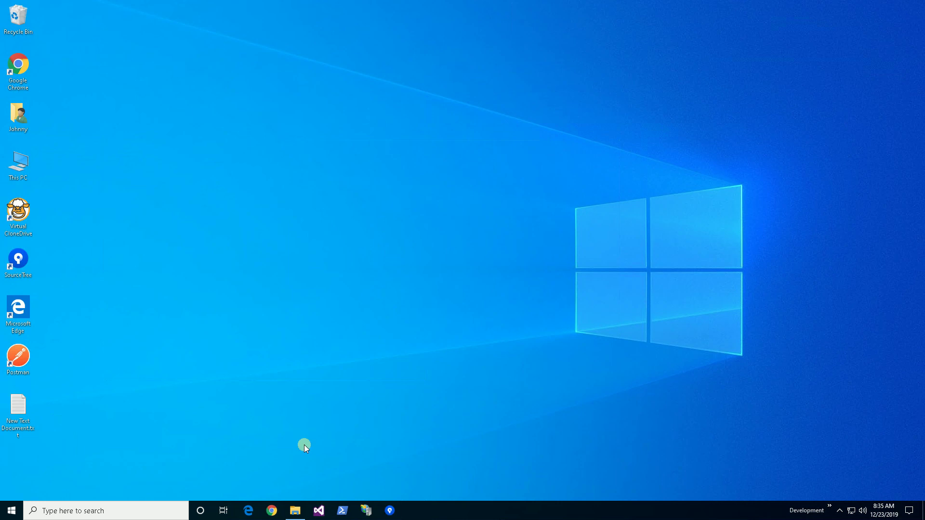
Open a File Explorer window on the Desktop folder and move it near the top left
left_click(296, 511)
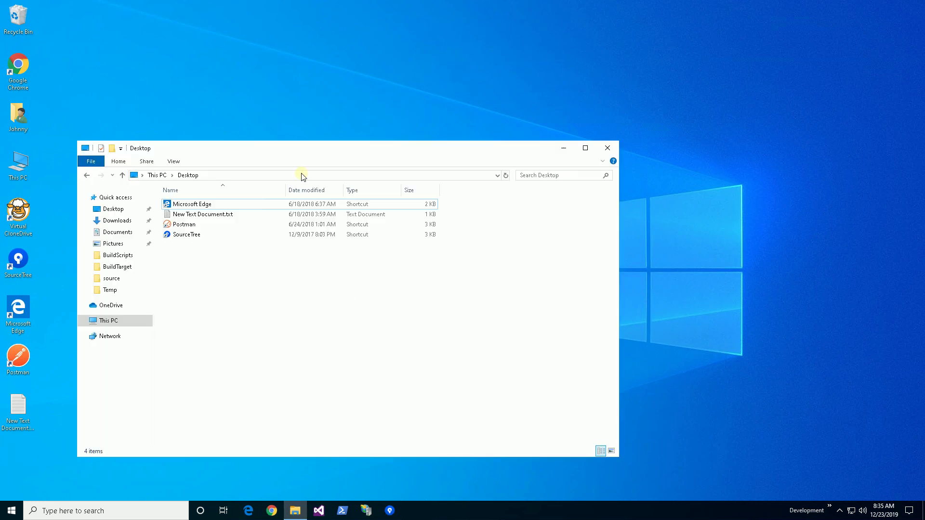
left_click_drag(294, 152, 422, 52)
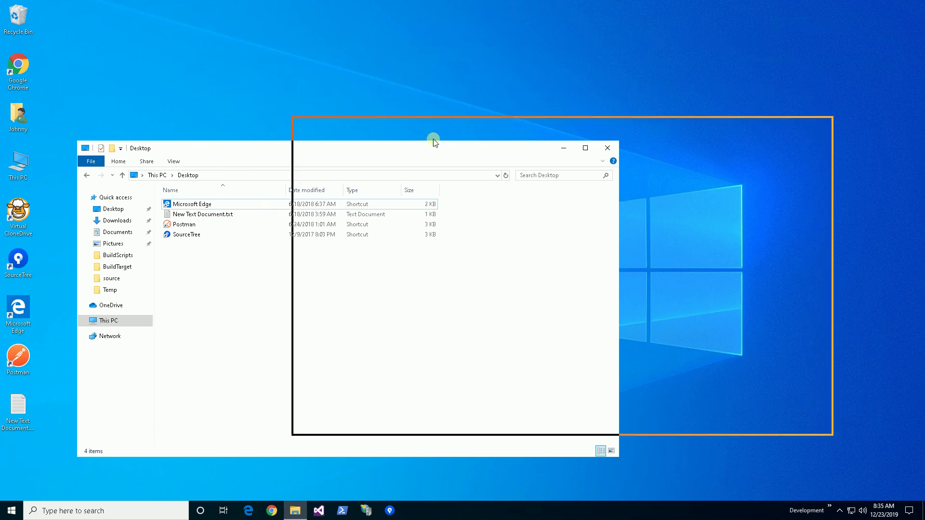
mouse_move(422, 51)
left_mouse_down()
mouse_move(564, 50)
mouse_move(434, 39)
left_mouse_up()
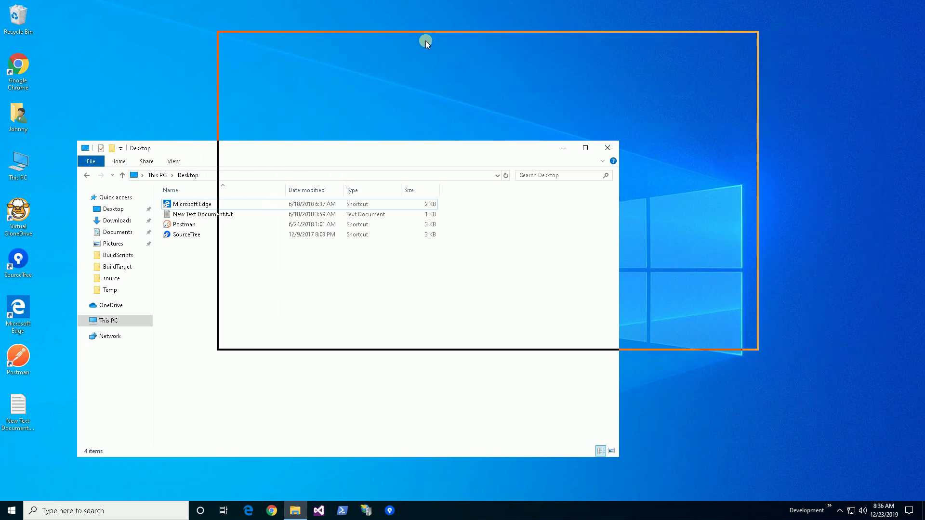
left_click_drag(433, 39, 442, 51)
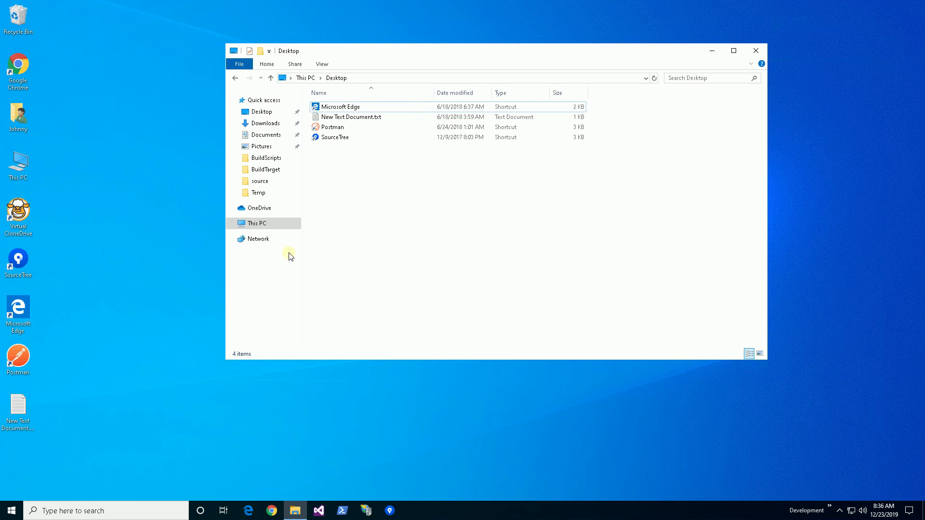
left_click_drag(361, 52, 253, 49)
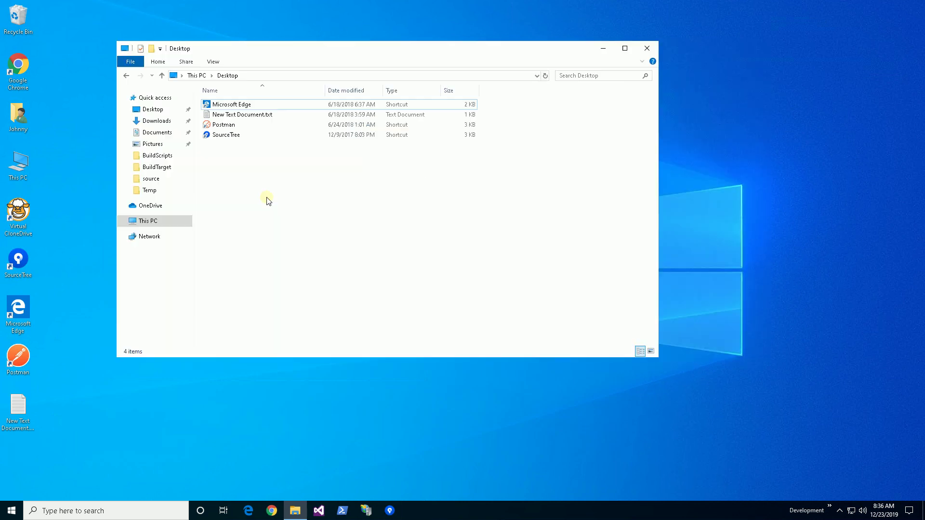
Open This PC's Properties to show the System basic information page
right_click(148, 222)
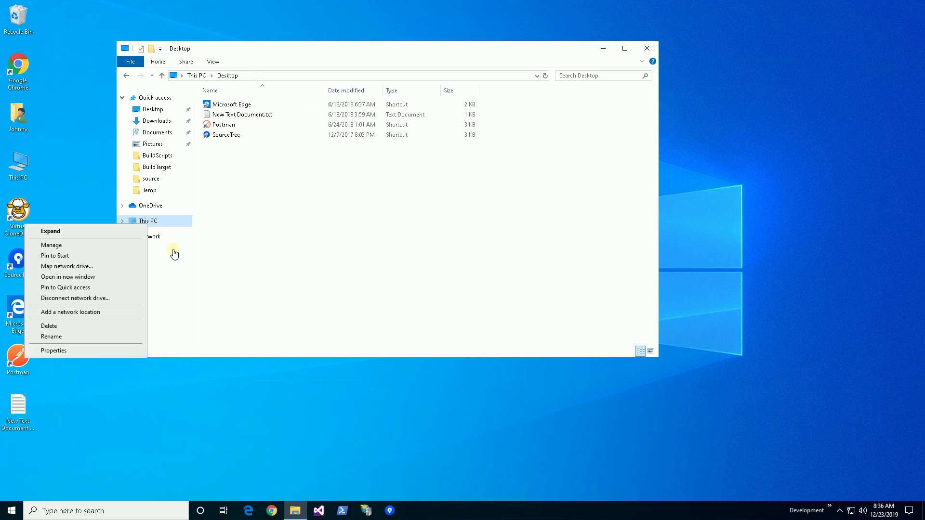
left_click(289, 52)
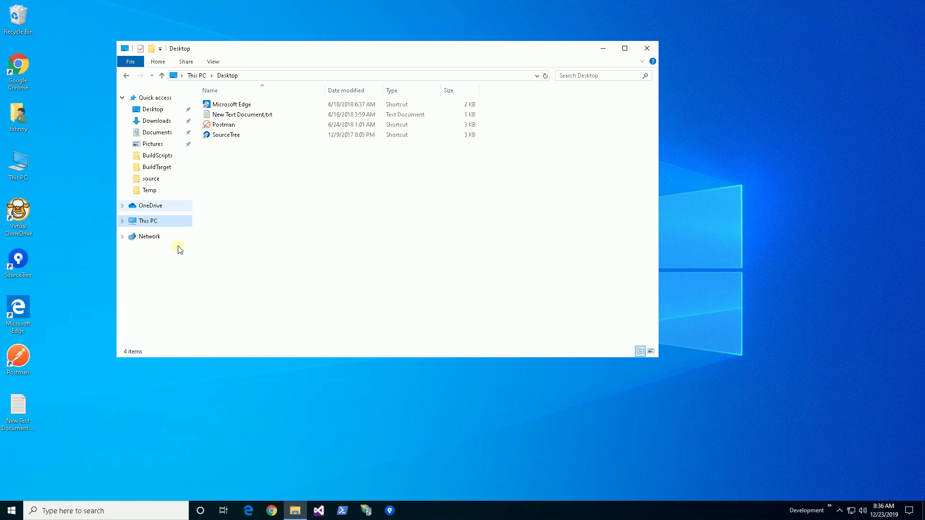
right_click(149, 224)
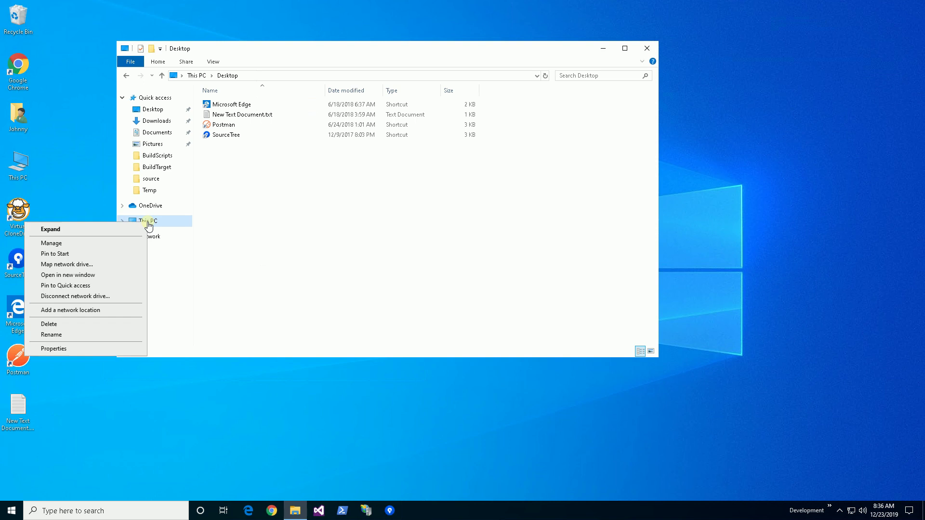
left_click(103, 351)
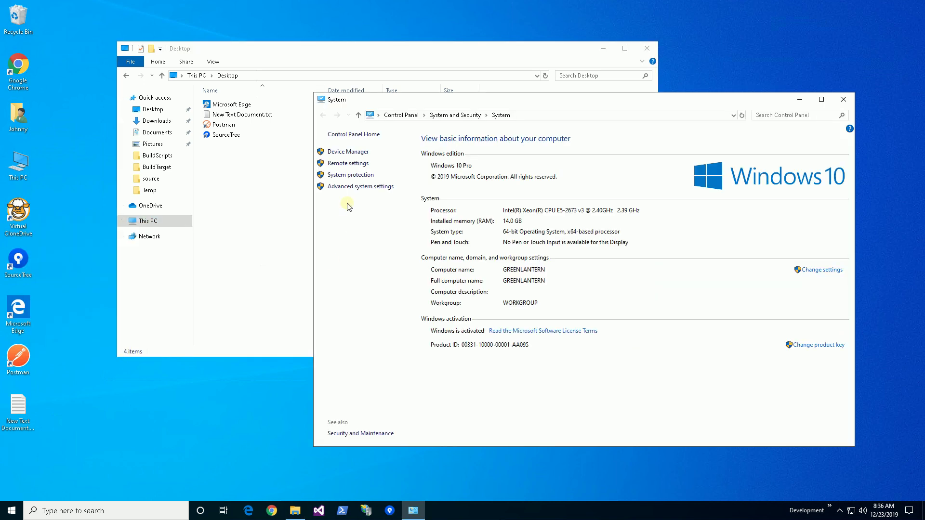
left_click_drag(449, 101, 426, 100)
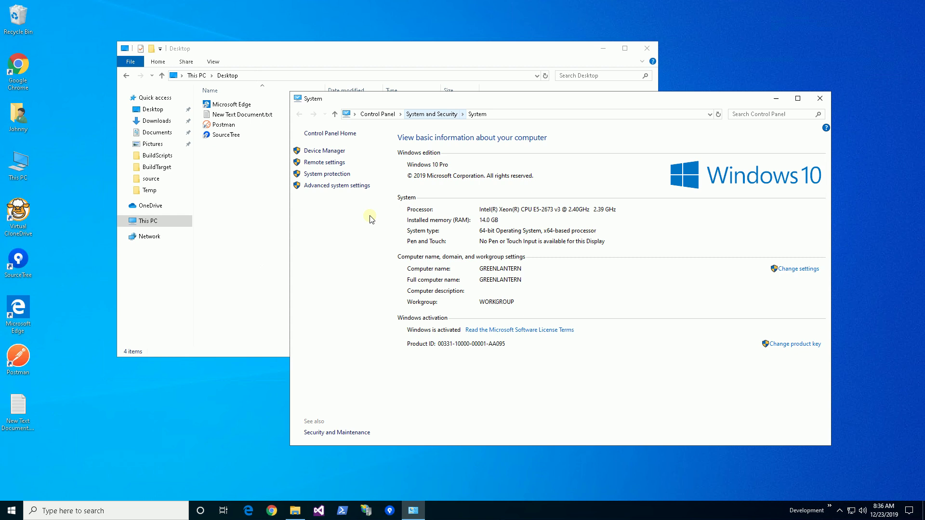
Open Performance Options from Advanced system settings, showing the best-performance visual effects
left_click(336, 187)
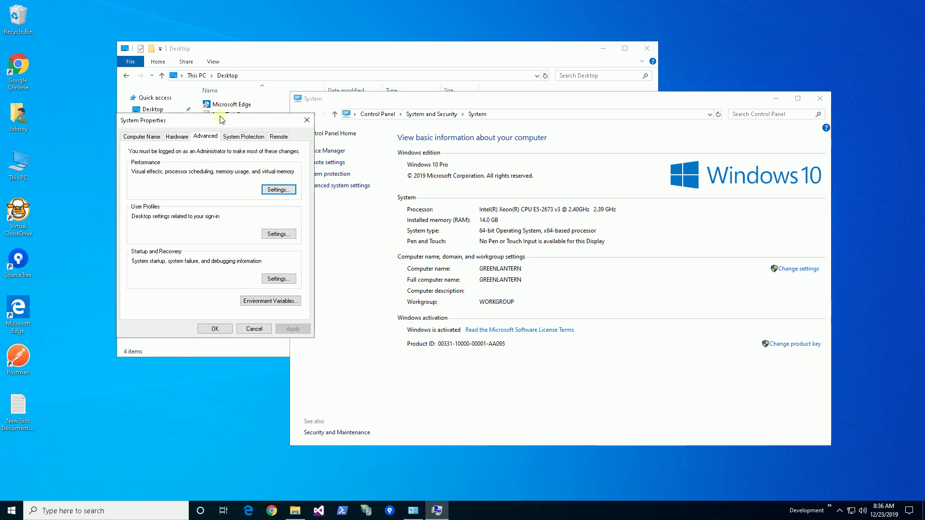
left_click_drag(222, 120, 156, 95)
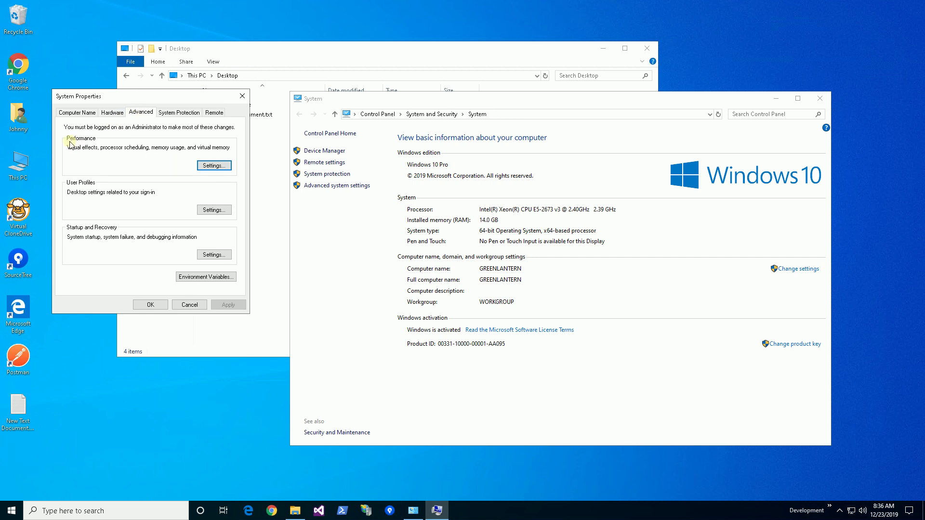
left_click(213, 165)
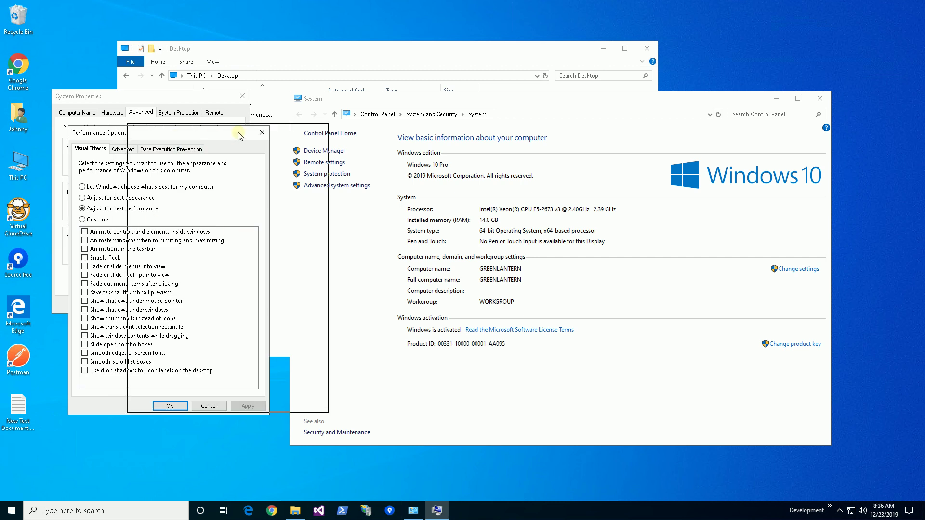
left_click_drag(176, 138, 204, 127)
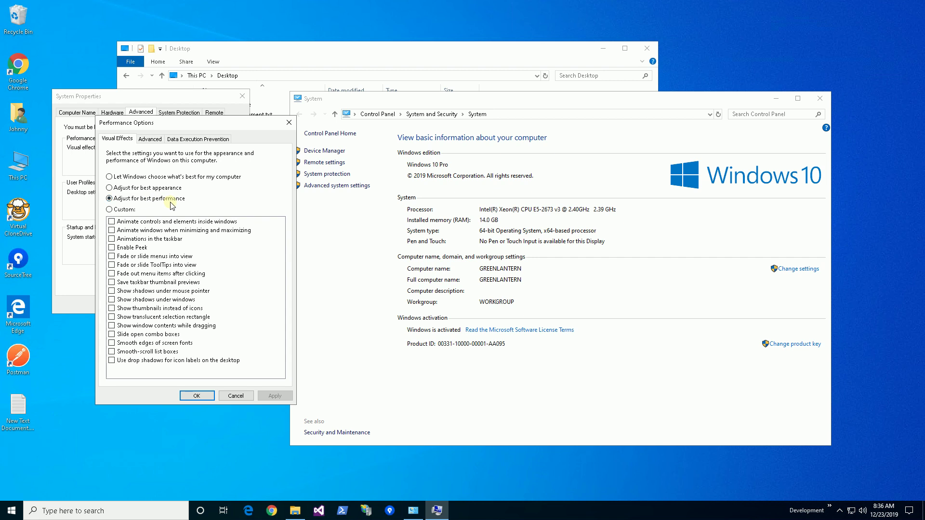
Apply 'Adjust for best appearance' visual effects, then rearrange the System and Explorer windows
left_click(110, 188)
left_click(274, 396)
left_click_drag(456, 101, 444, 153)
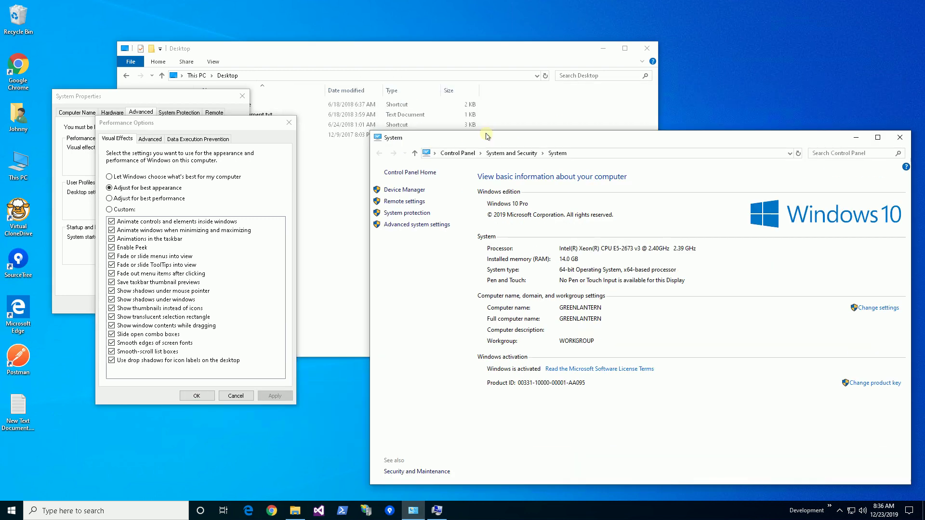
left_click_drag(435, 106, 514, 121)
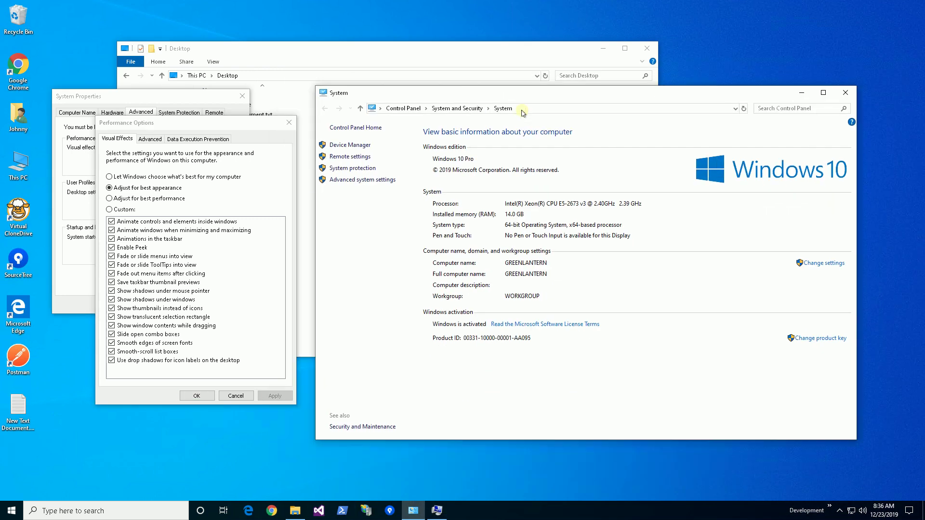
left_click_drag(416, 52, 504, 56)
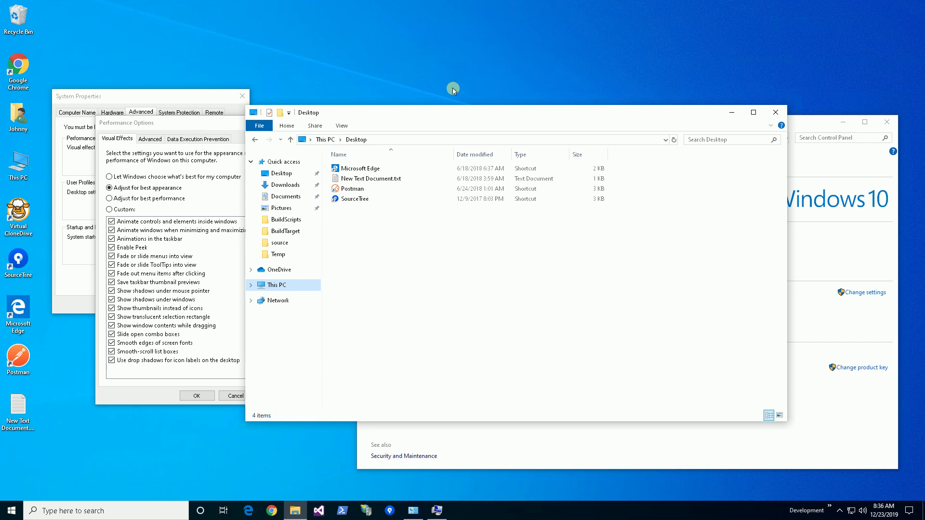
left_click_drag(438, 36, 557, 41)
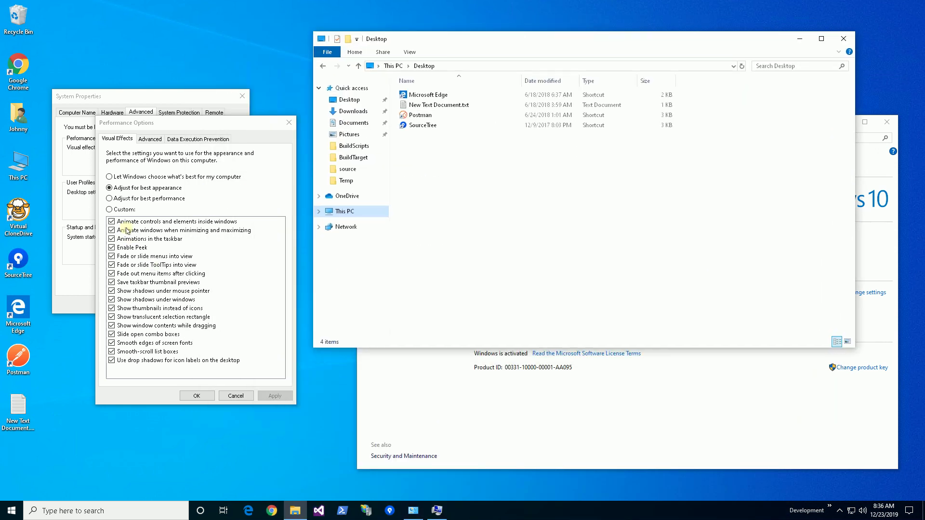
Switch visual effects to Custom with 'Show window contents while dragging' unchecked
left_click(110, 210)
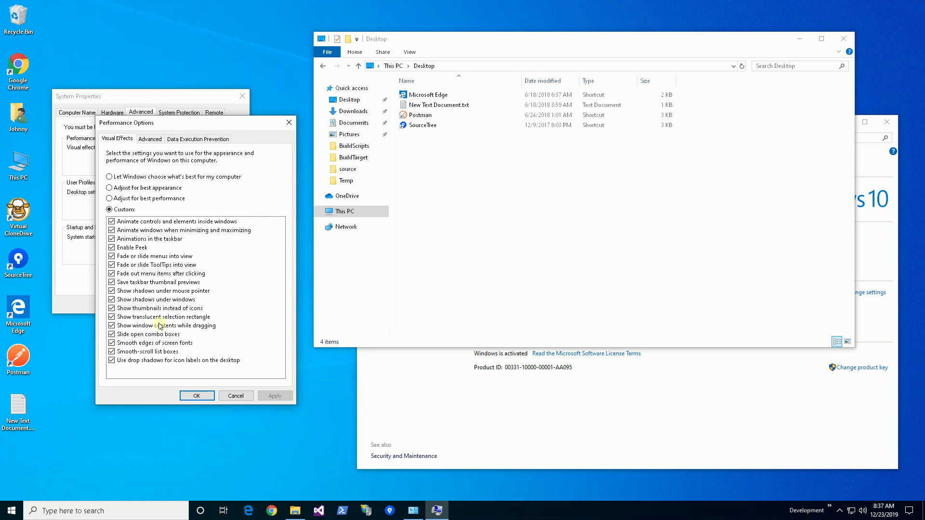
left_click(162, 326)
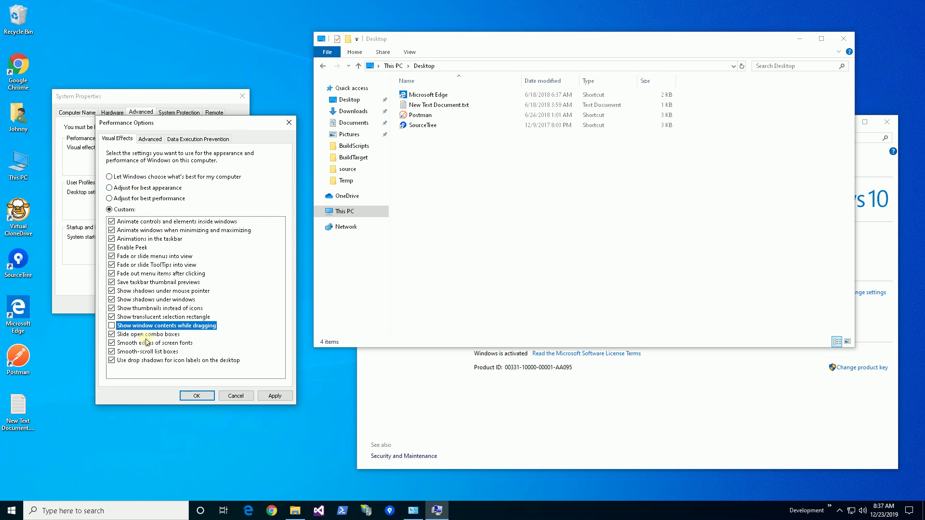
Apply 'Adjust for best performance', then drag the Explorer window to confirm outline-only dragging
left_click(122, 199)
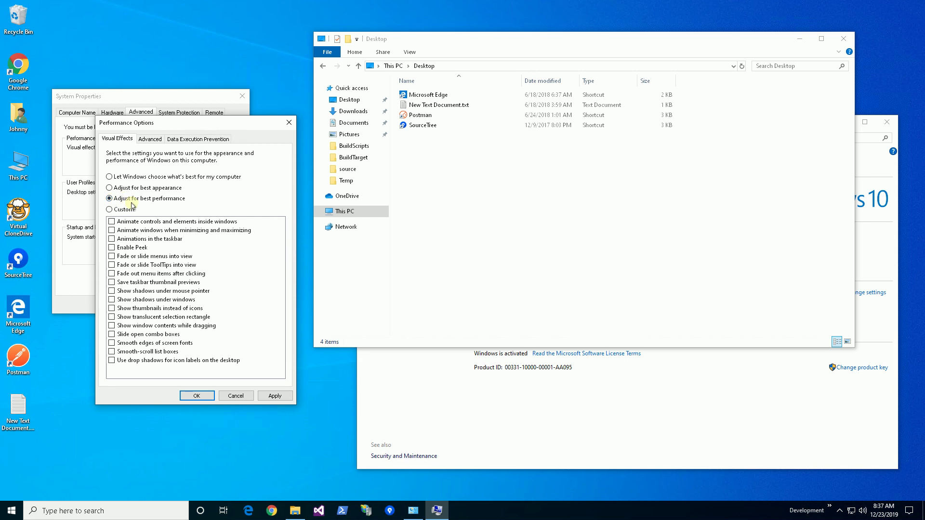
left_click(271, 396)
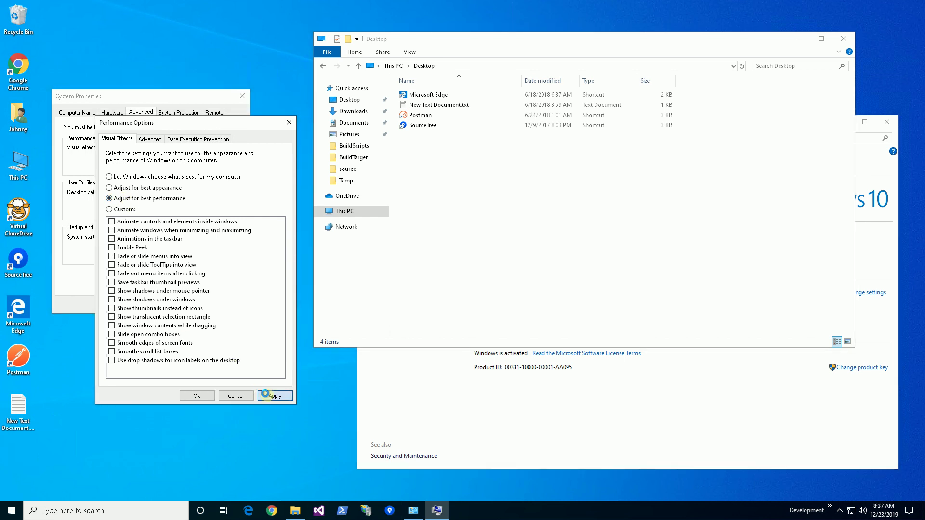
left_click(447, 39)
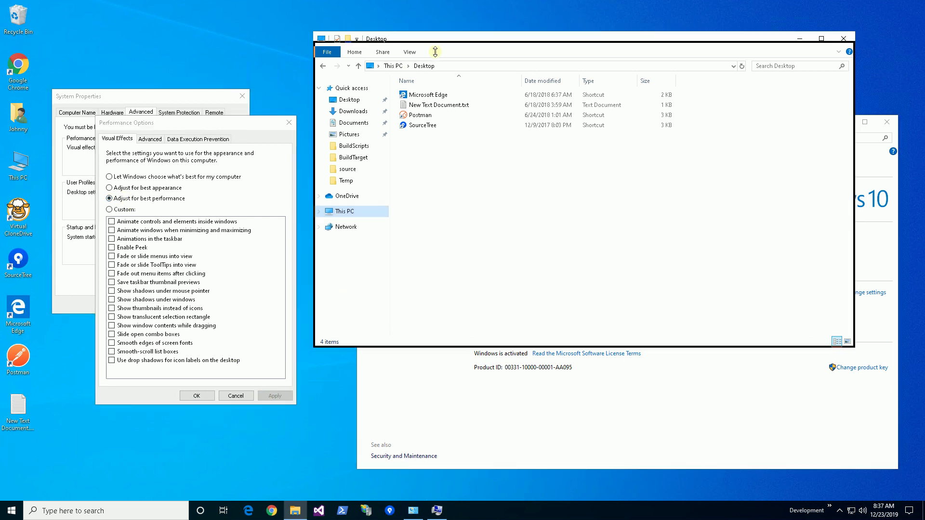
left_click_drag(435, 41, 416, 94)
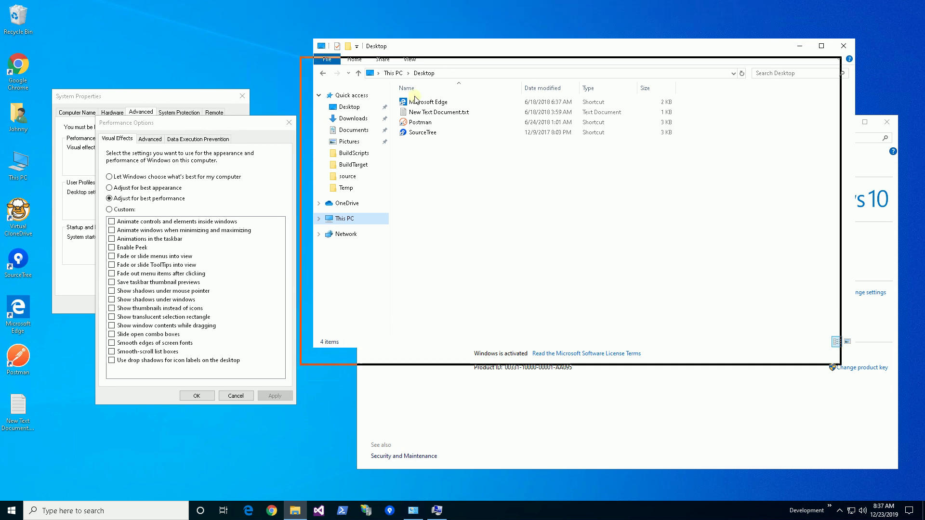
mouse_move(416, 94)
left_mouse_down()
mouse_move(249, 46)
mouse_move(378, 88)
mouse_move(412, 73)
left_mouse_up()
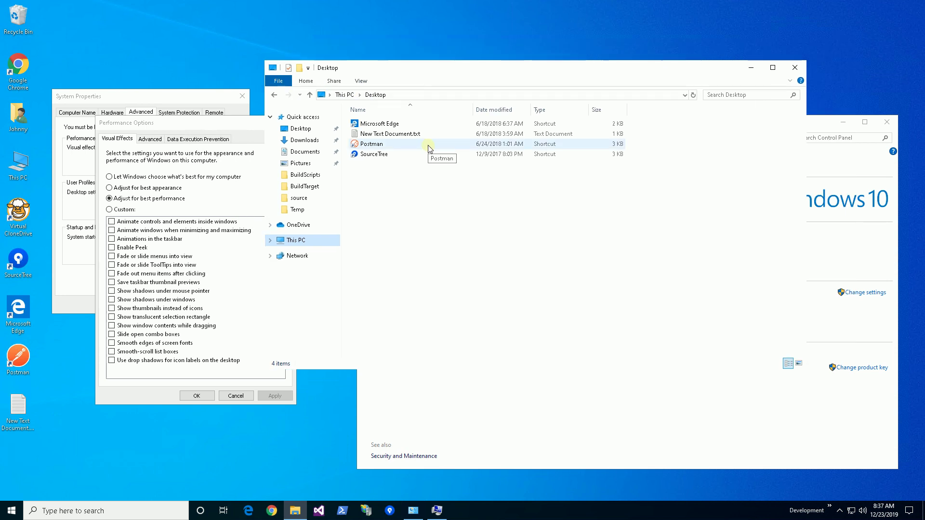
left_click_drag(477, 67, 518, 34)
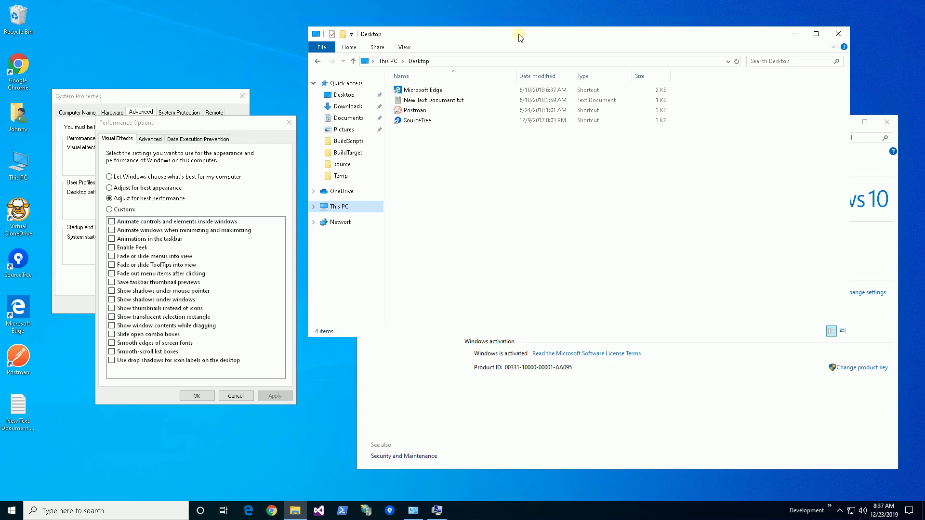